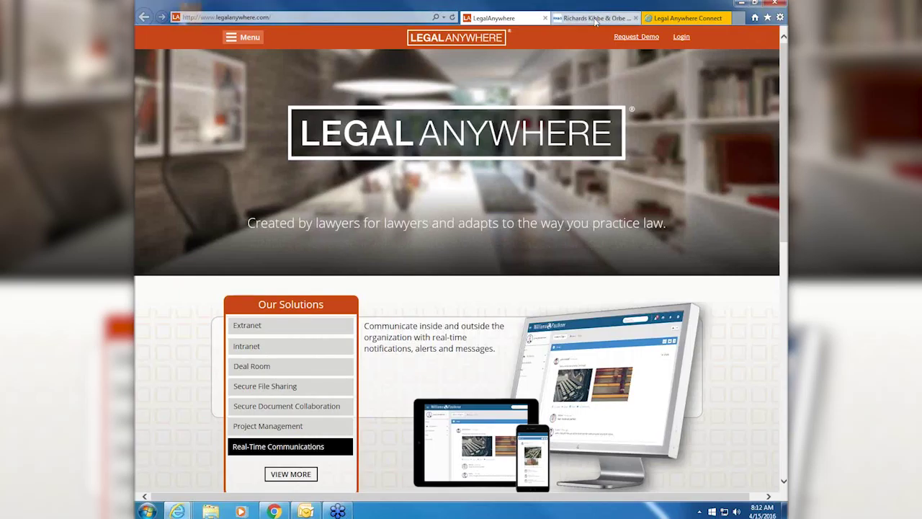
- On the Richards Kibbe & Orbe website, follow the footer Extranet link to the client portal login
{"action": "left_click", "coordinate": [595, 20]}
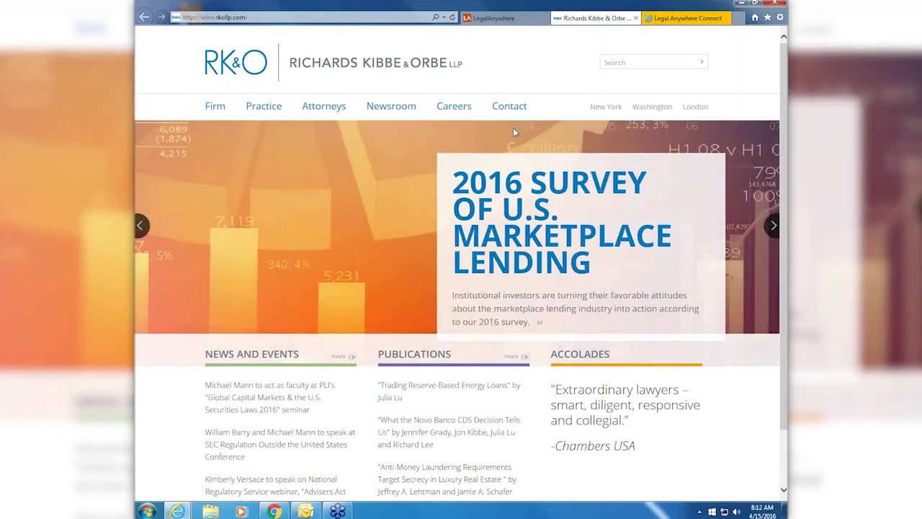
{"action": "scroll", "coordinate": [514, 132], "scroll_direction": "down", "scroll_amount": 1}
{"action": "scroll", "coordinate": [513, 132], "scroll_direction": "down", "scroll_amount": 3}
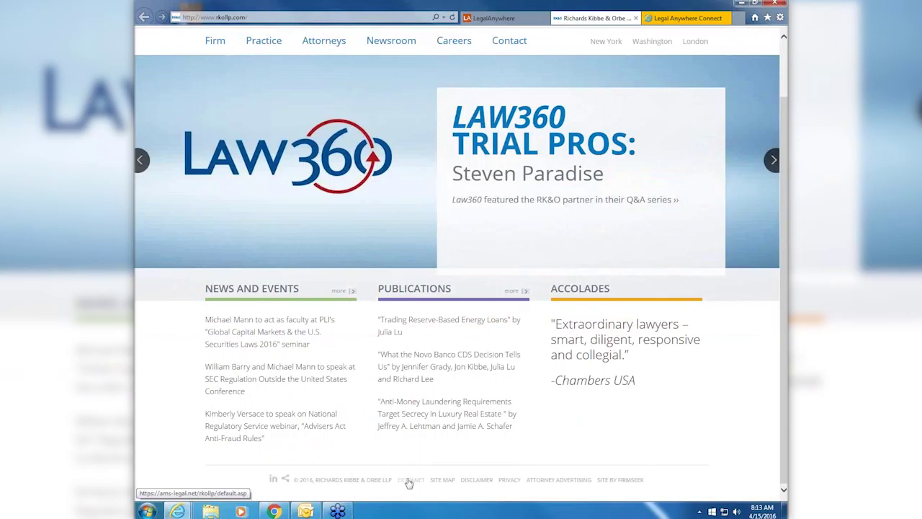
{"action": "left_click", "coordinate": [408, 480]}
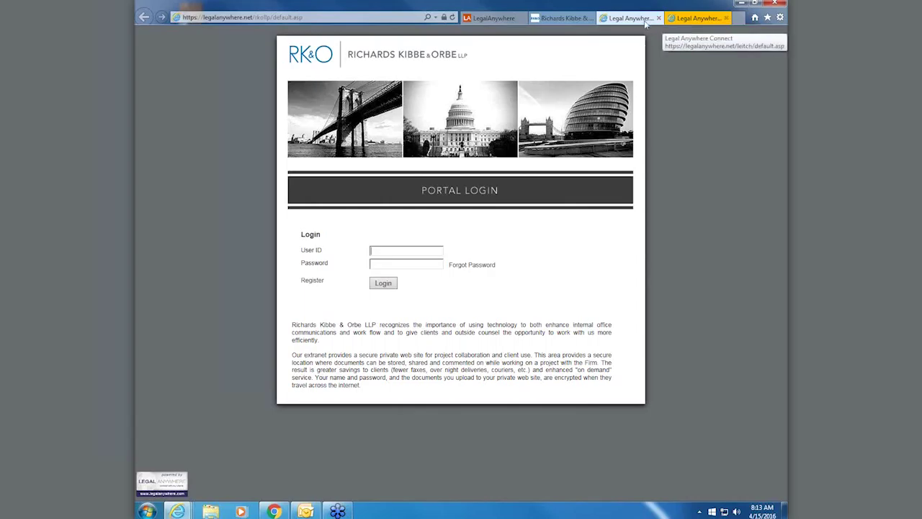
- Dismiss the session timeout warning and log back in with the user ID and password
{"action": "left_click", "coordinate": [690, 19]}
{"action": "left_click", "coordinate": [541, 295]}
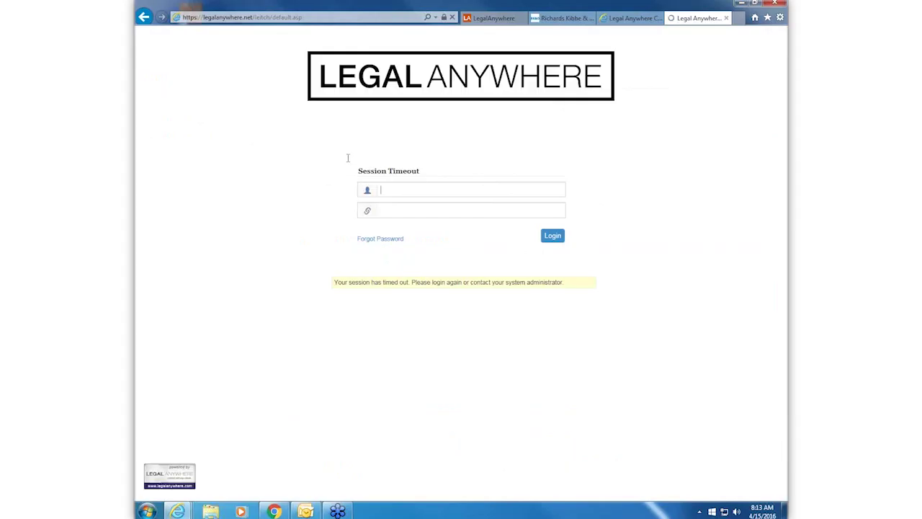
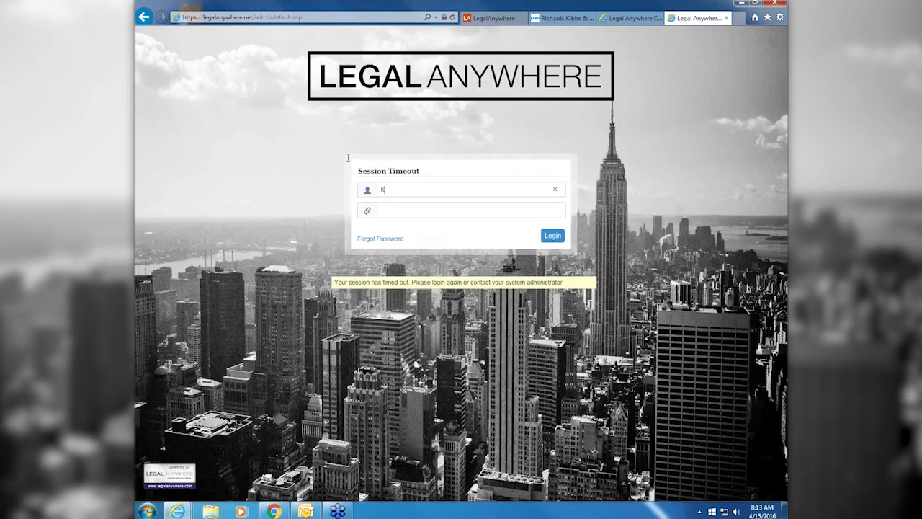
{"action": "key", "text": "Tab"}
{"action": "type", "text": "********"}
{"action": "key", "text": "Return"}
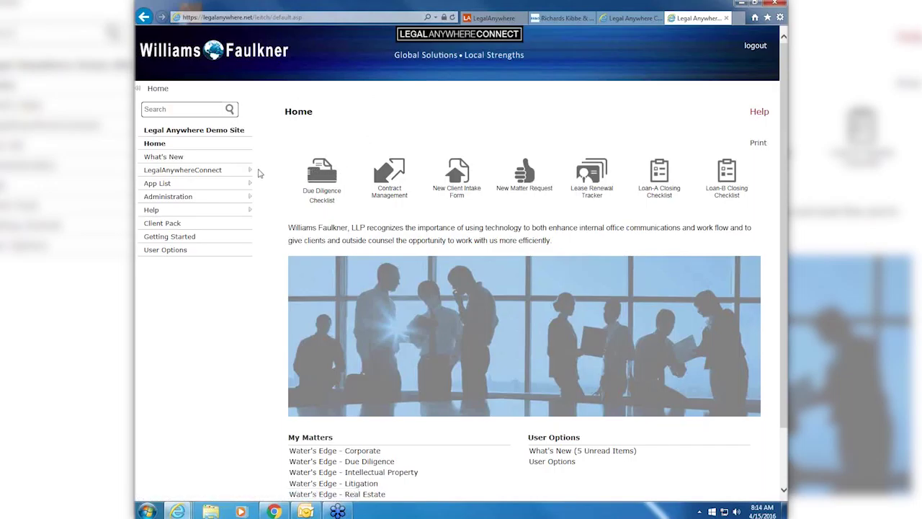
- Expand LegalAnywhereConnect to list the Water's Edge matters, then open the five unread What's New items
{"action": "left_click", "coordinate": [250, 171]}
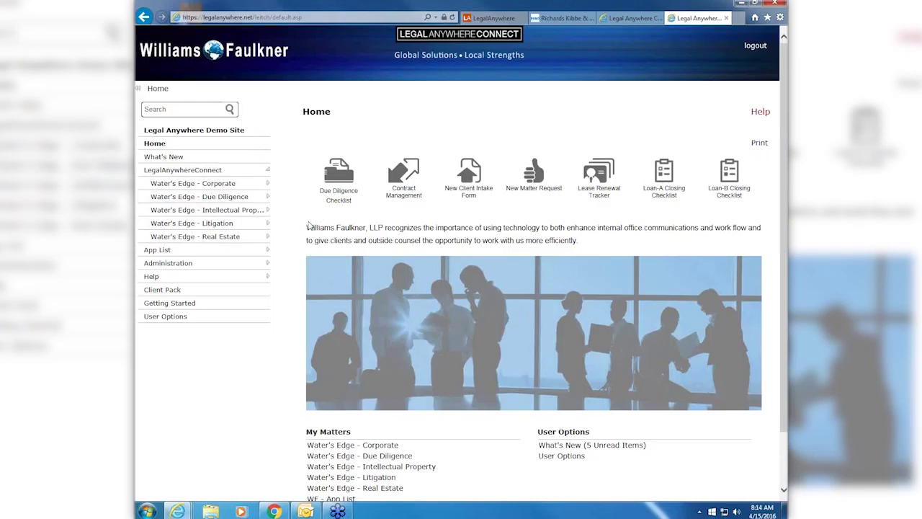
{"action": "scroll", "coordinate": [307, 226], "scroll_direction": "down", "scroll_amount": 2}
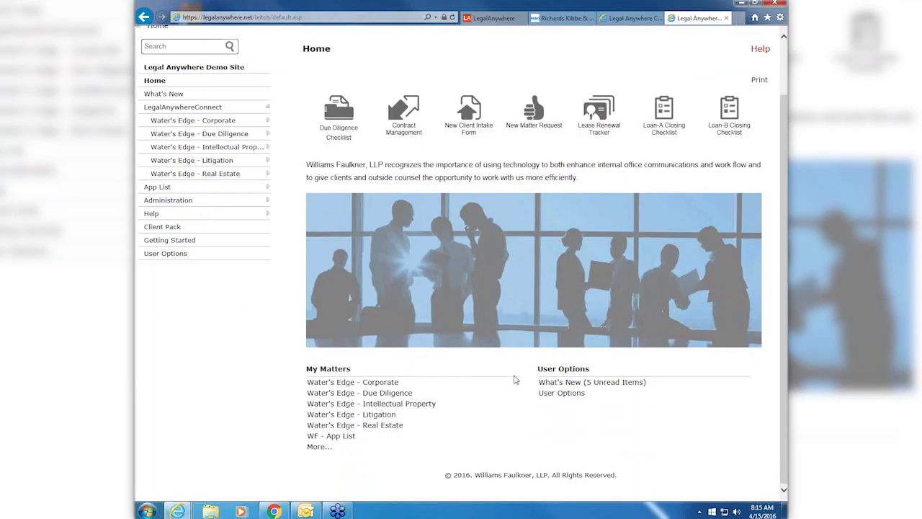
{"action": "left_click", "coordinate": [566, 386]}
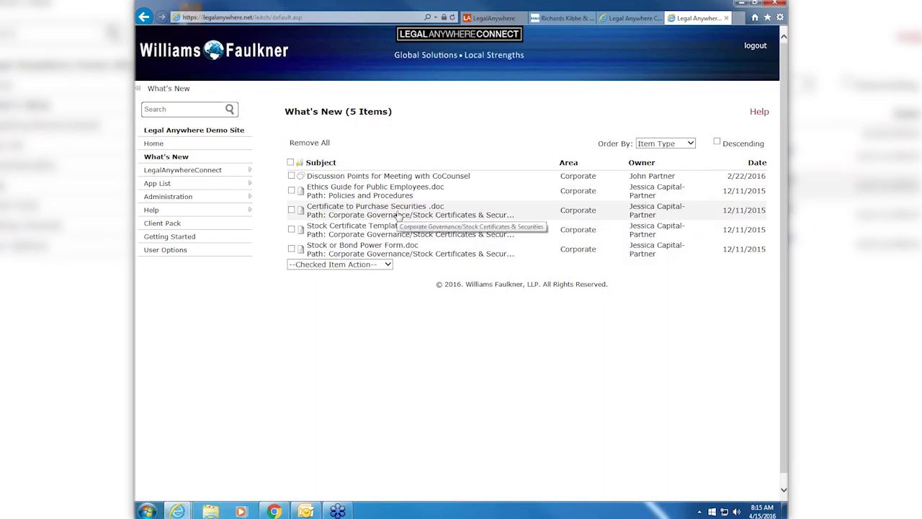
- Expand LegalAnywhereConnect again and open the Water's Edge - Corporate matter's documents
{"action": "left_click", "coordinate": [245, 173]}
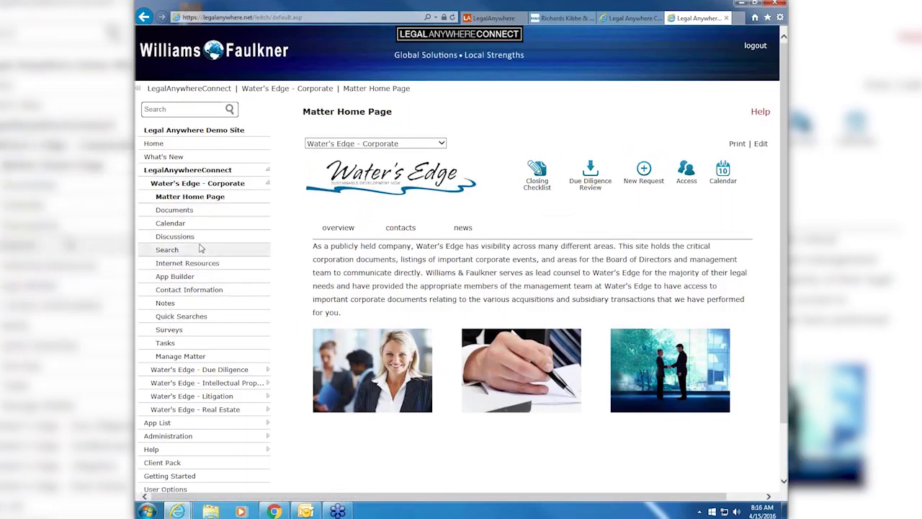
{"action": "left_click", "coordinate": [182, 212]}
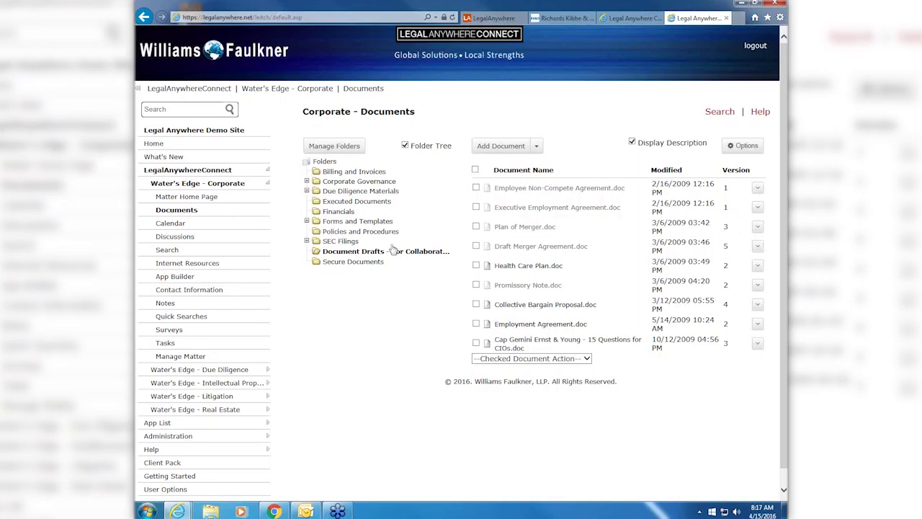
- Open the Secure Documents folder under Water's Edge - Corporate
{"action": "left_click", "coordinate": [344, 262]}
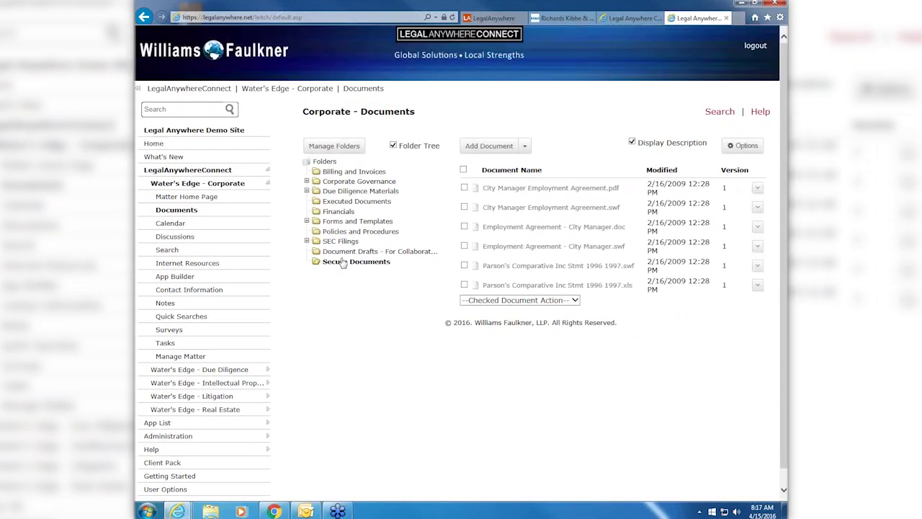
- Read through the City Manager Employment Agreement in the viewer, then close it
{"action": "left_click", "coordinate": [531, 208]}
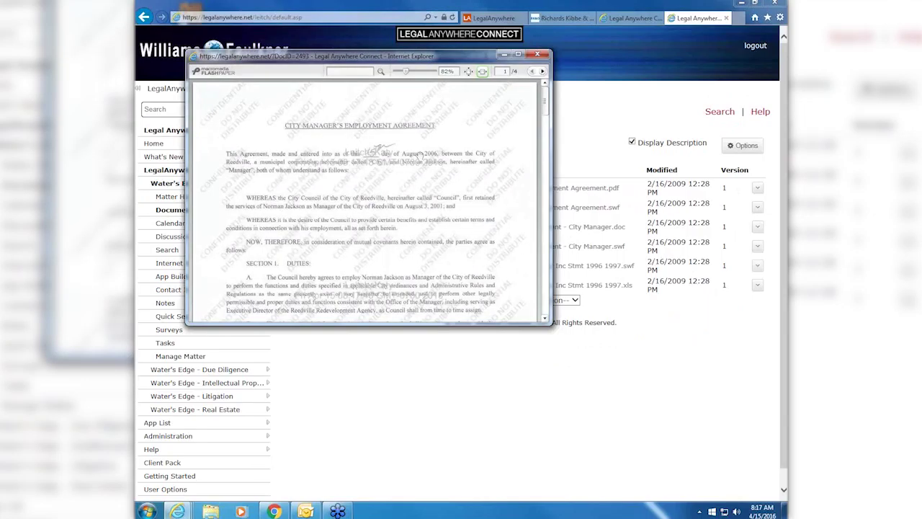
{"action": "scroll", "coordinate": [419, 155], "scroll_direction": "down", "scroll_amount": 3}
{"action": "scroll", "coordinate": [420, 156], "scroll_direction": "down", "scroll_amount": 3}
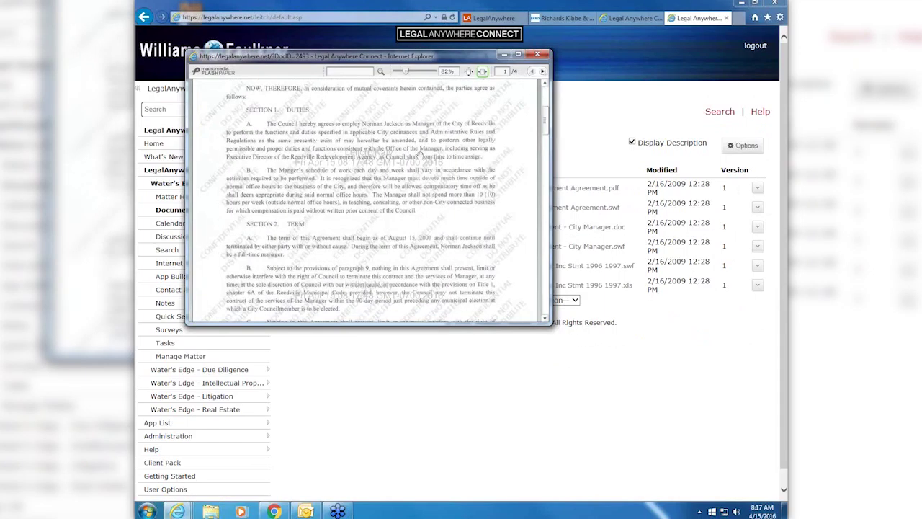
{"action": "scroll", "coordinate": [420, 156], "scroll_direction": "down", "scroll_amount": 3}
{"action": "scroll", "coordinate": [419, 156], "scroll_direction": "down", "scroll_amount": 3}
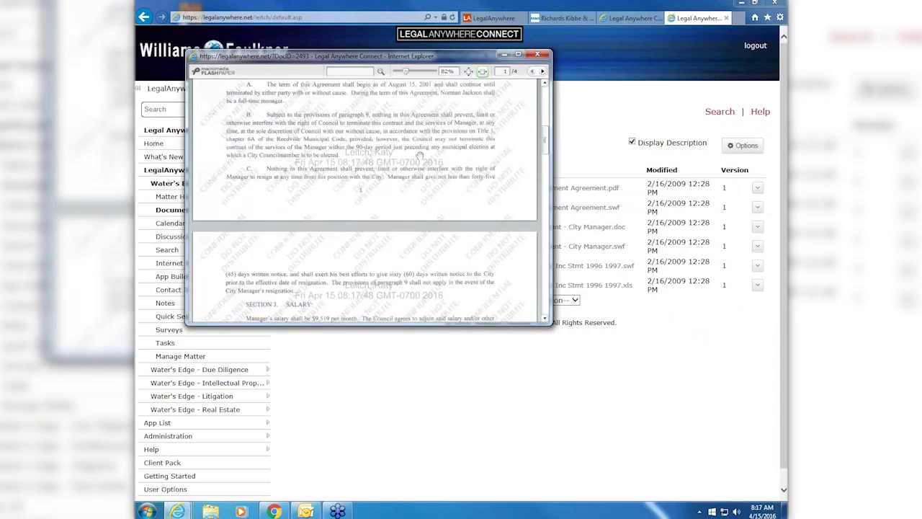
{"action": "scroll", "coordinate": [420, 156], "scroll_direction": "down", "scroll_amount": 3}
{"action": "scroll", "coordinate": [419, 155], "scroll_direction": "down", "scroll_amount": 3}
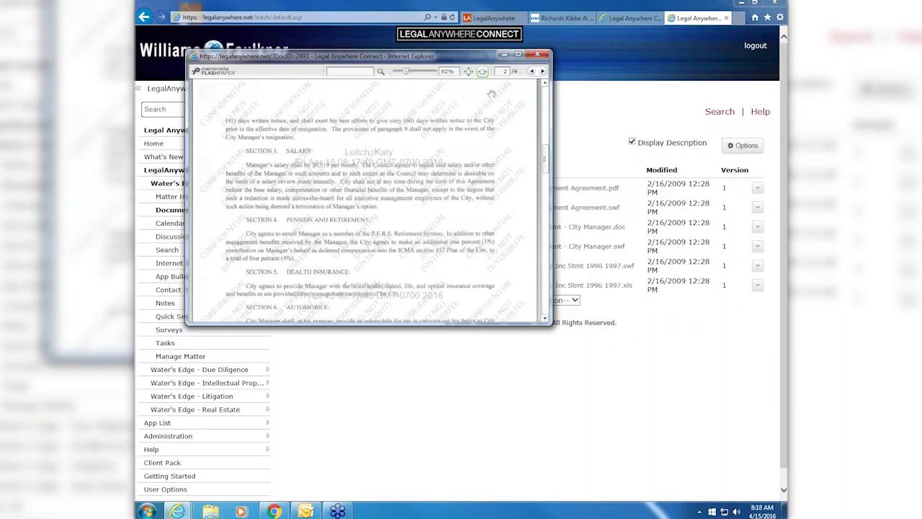
{"action": "left_click", "coordinate": [537, 55]}
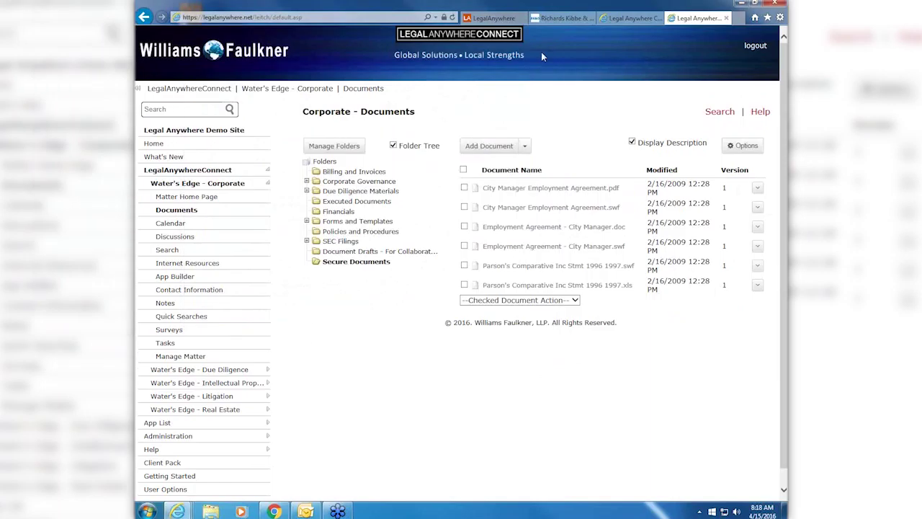
- In Document Drafts, bring up the version history of Plan of Merger.doc
{"action": "left_click", "coordinate": [354, 251]}
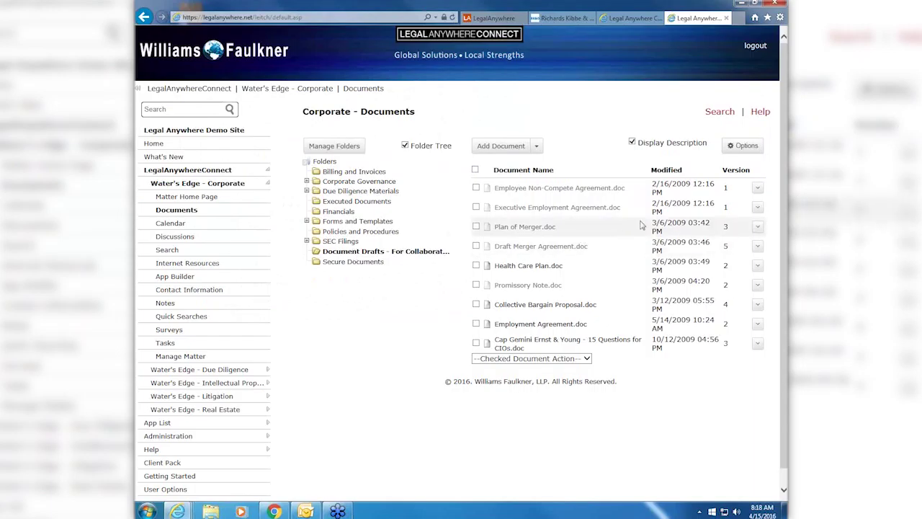
{"action": "left_click", "coordinate": [757, 227]}
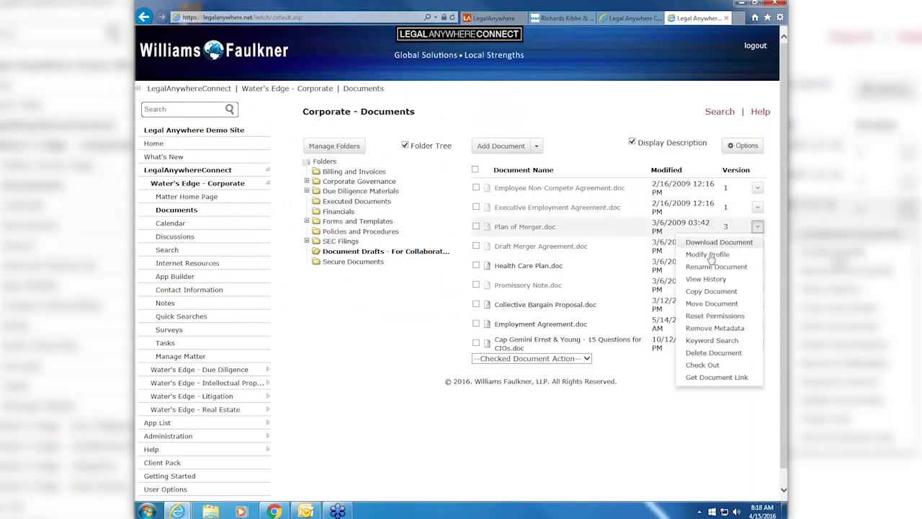
{"action": "left_click", "coordinate": [694, 282]}
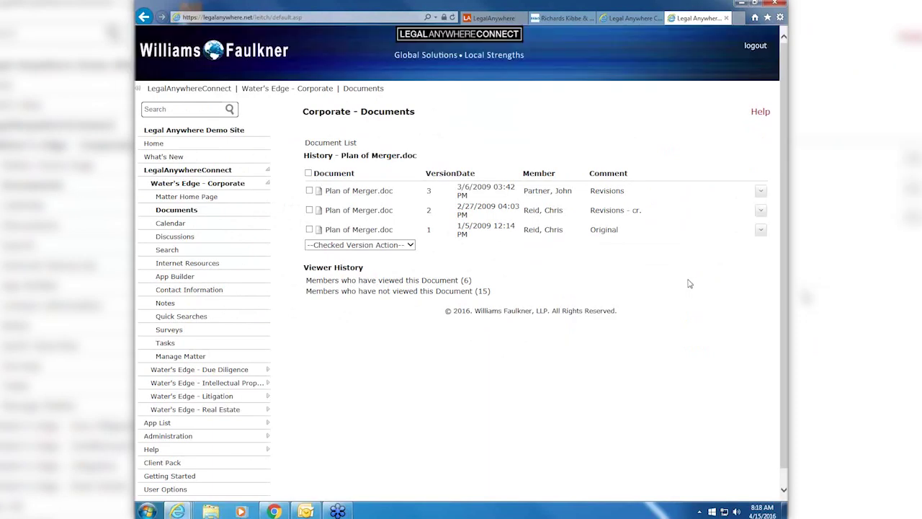
- Tick versions 2 and 1 and review the Checked Version Action options without applying any
{"action": "left_click", "coordinate": [310, 210]}
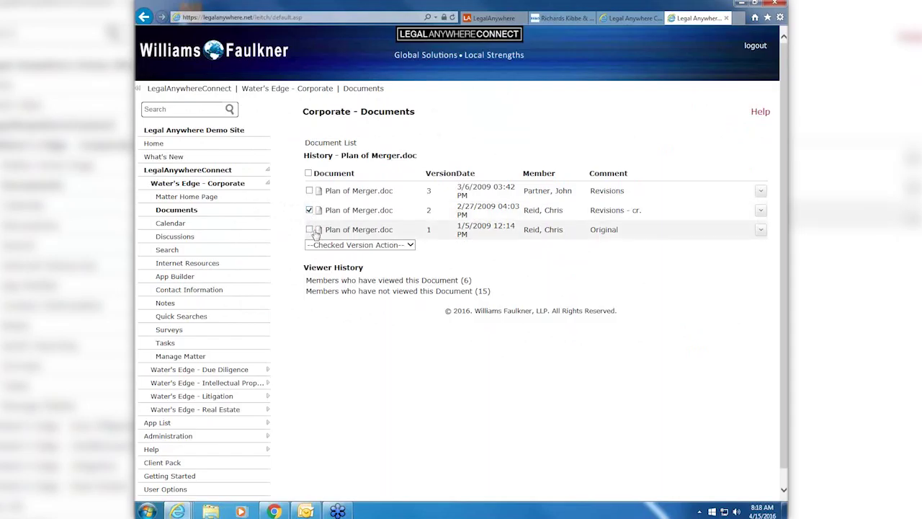
{"action": "left_click", "coordinate": [310, 230]}
{"action": "left_click", "coordinate": [409, 245]}
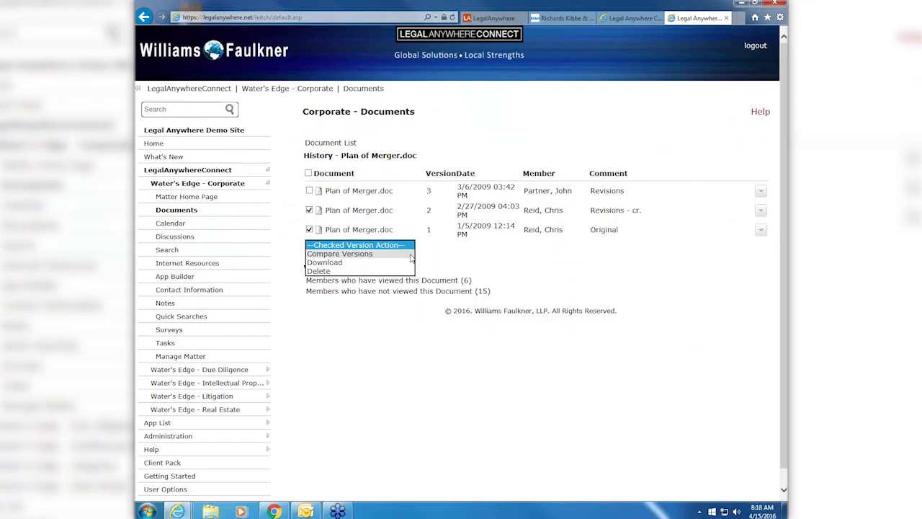
{"action": "left_click", "coordinate": [478, 255]}
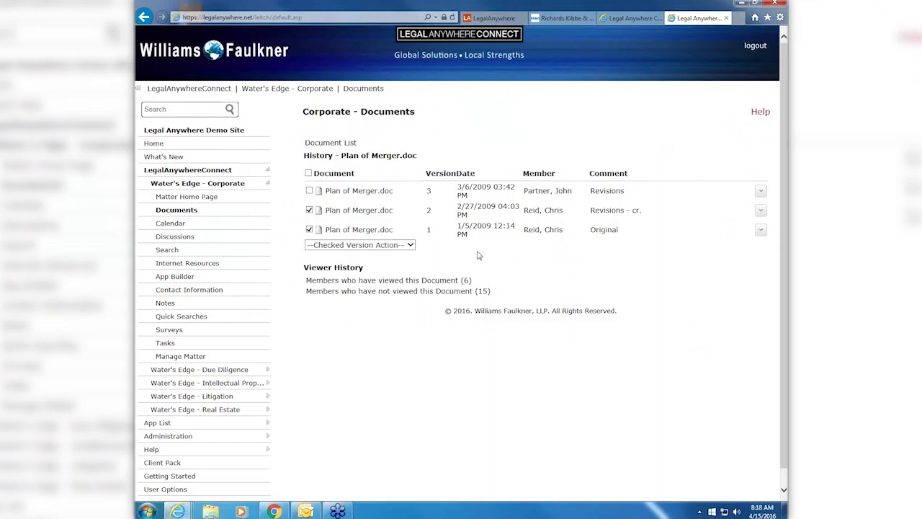
- Check who has and hasn't viewed Plan of Merger.doc, and look up one non-viewer's member details
{"action": "left_click", "coordinate": [401, 281]}
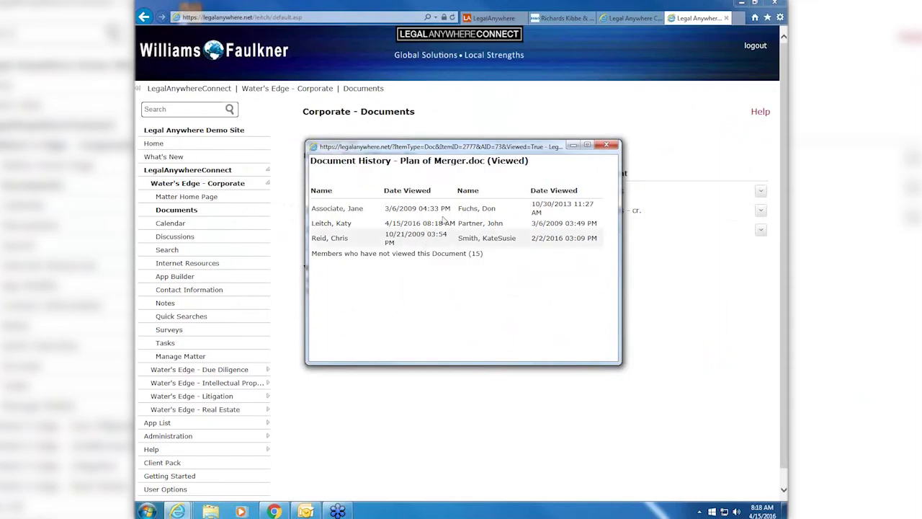
{"action": "left_click", "coordinate": [432, 254]}
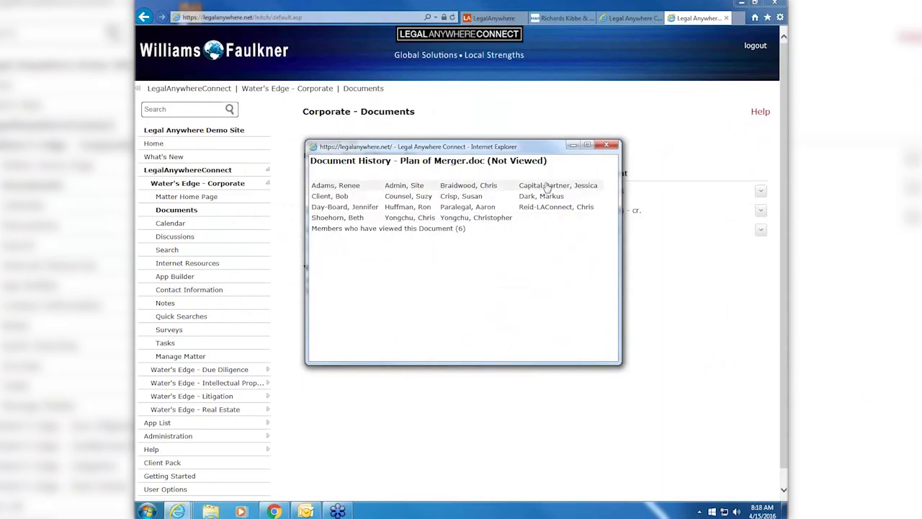
{"action": "left_click", "coordinate": [547, 186]}
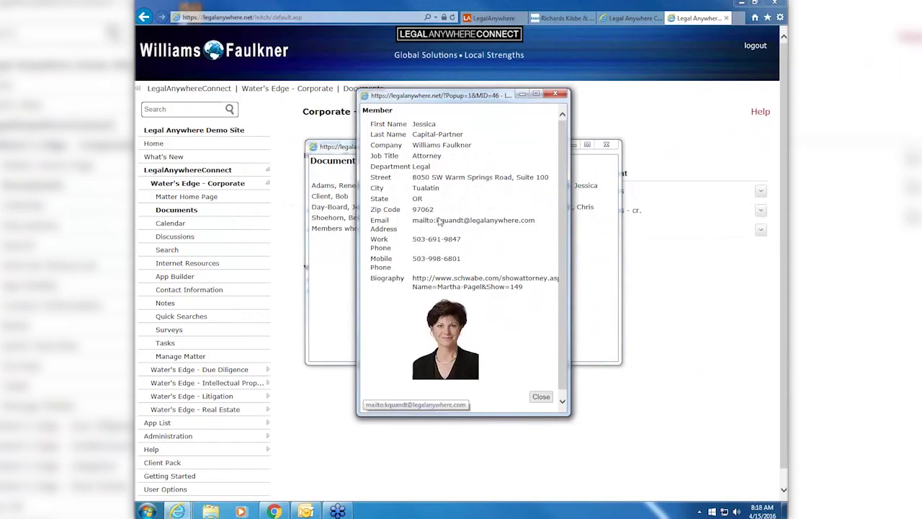
{"action": "left_click", "coordinate": [541, 396]}
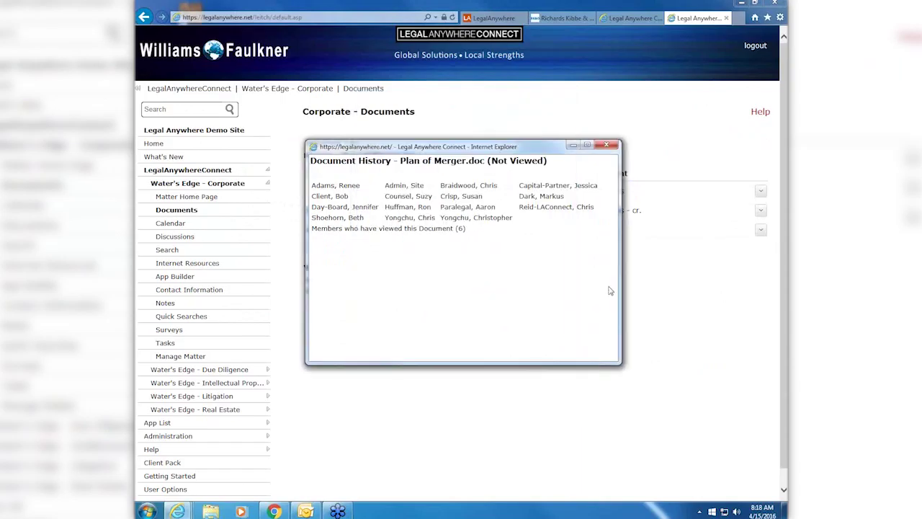
- Back in the Corporate documents list, preview Plan of Merger.doc, then go to Secure Documents
{"action": "left_click", "coordinate": [606, 145]}
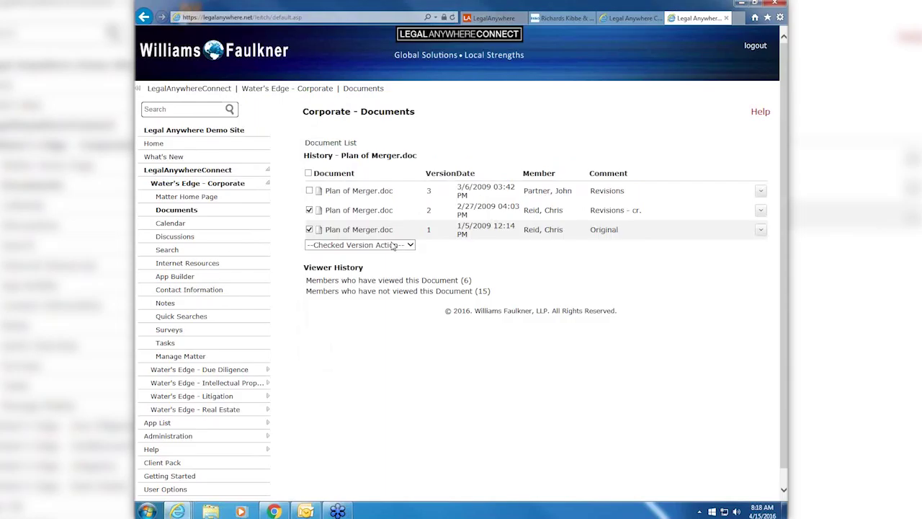
{"action": "left_click", "coordinate": [372, 90]}
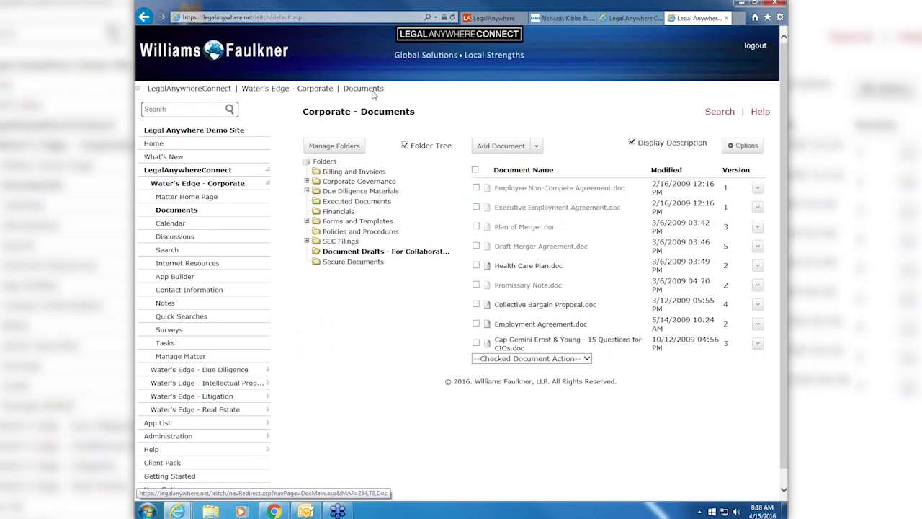
{"action": "left_click", "coordinate": [531, 229]}
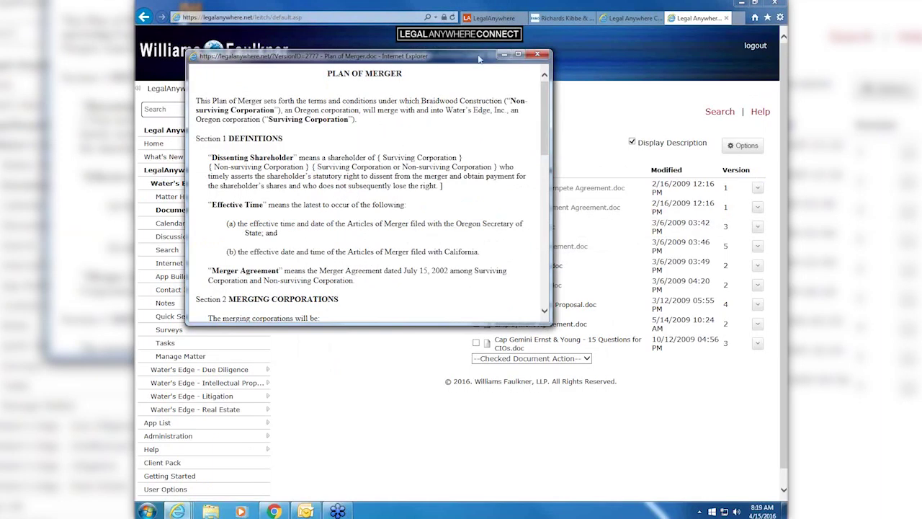
{"action": "left_click", "coordinate": [538, 56]}
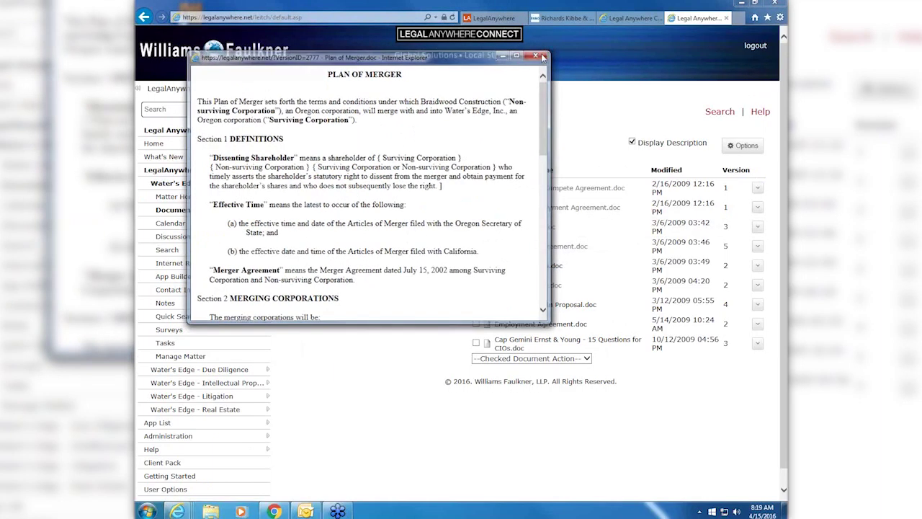
{"action": "left_click", "coordinate": [757, 227]}
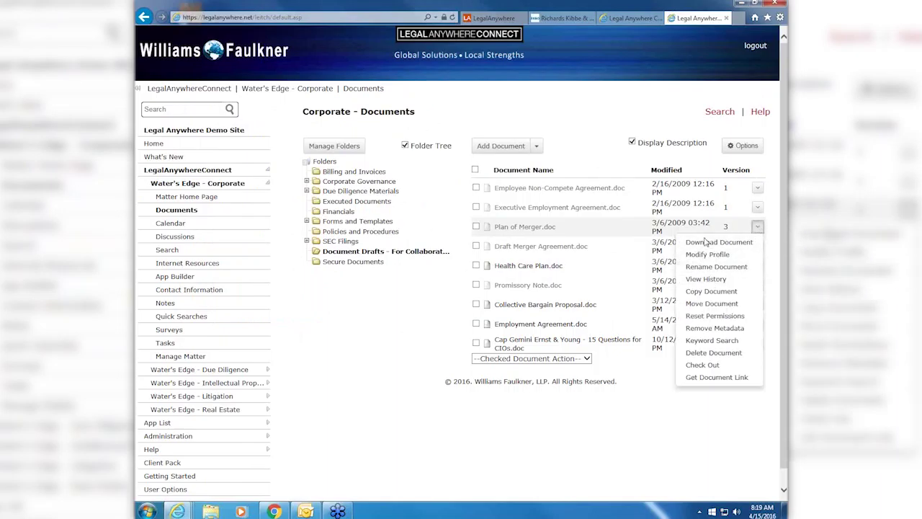
{"action": "left_click", "coordinate": [362, 263]}
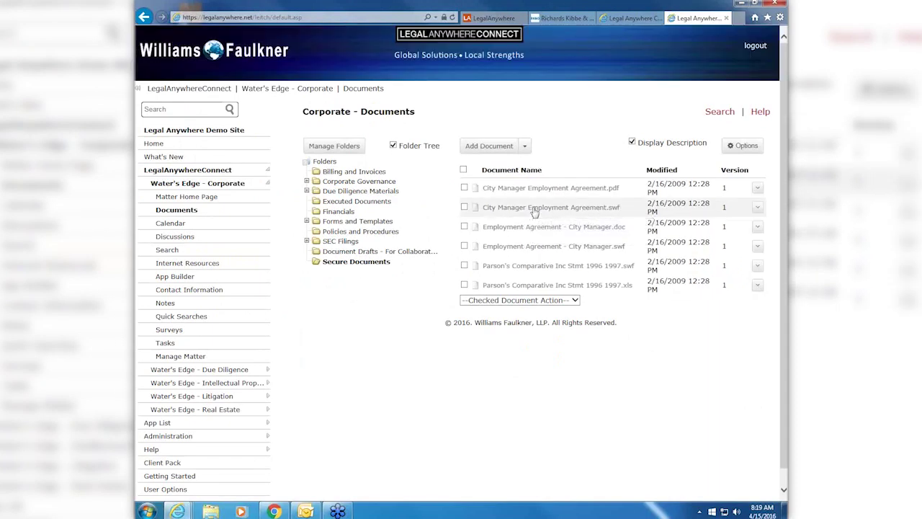
- Preview City Manager Employment Agreement.swf, close it, and start adding a new document to Secure Documents
{"action": "left_click", "coordinate": [534, 208]}
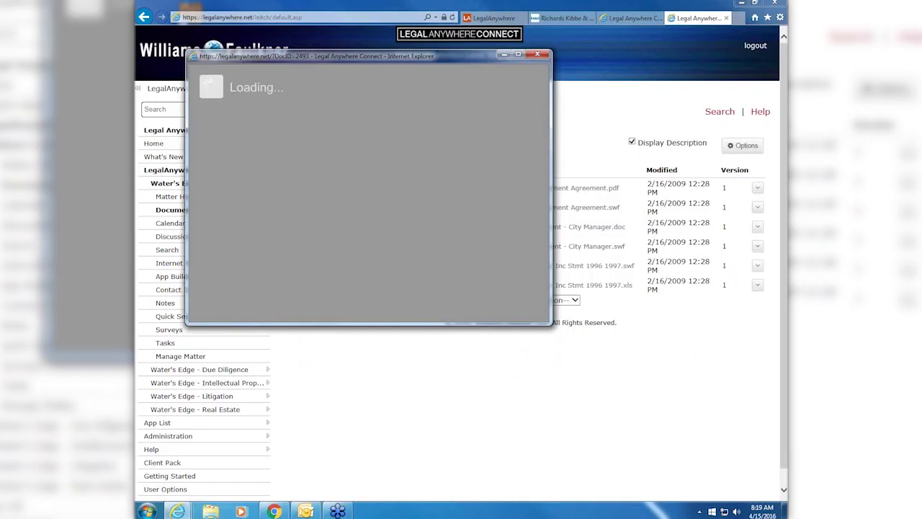
{"action": "left_click", "coordinate": [541, 55]}
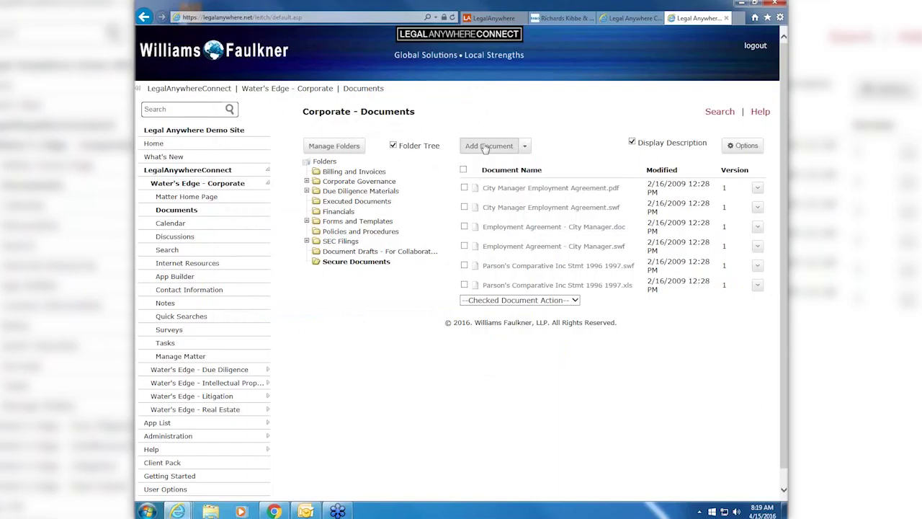
{"action": "left_click", "coordinate": [485, 146]}
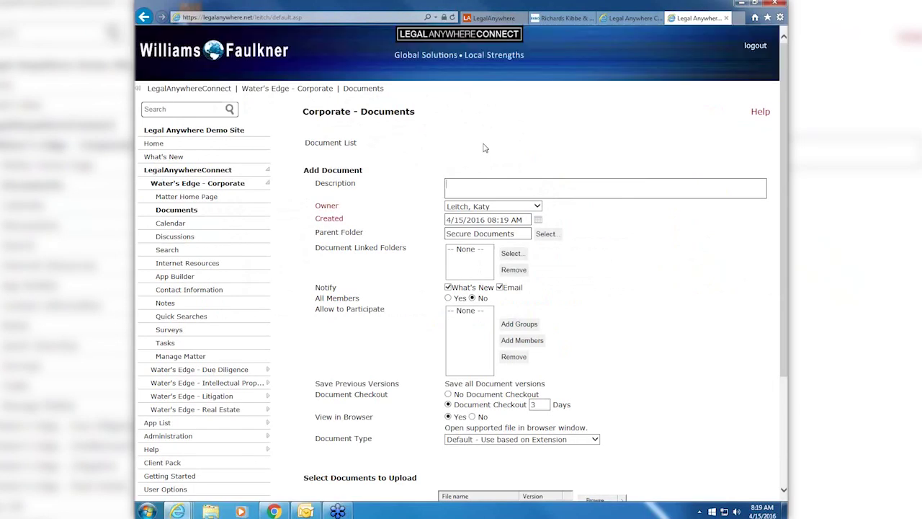
- Open the upload file chooser, cancel it without a file, then view the other upload sources
{"action": "scroll", "coordinate": [666, 289], "scroll_direction": "down", "scroll_amount": 3}
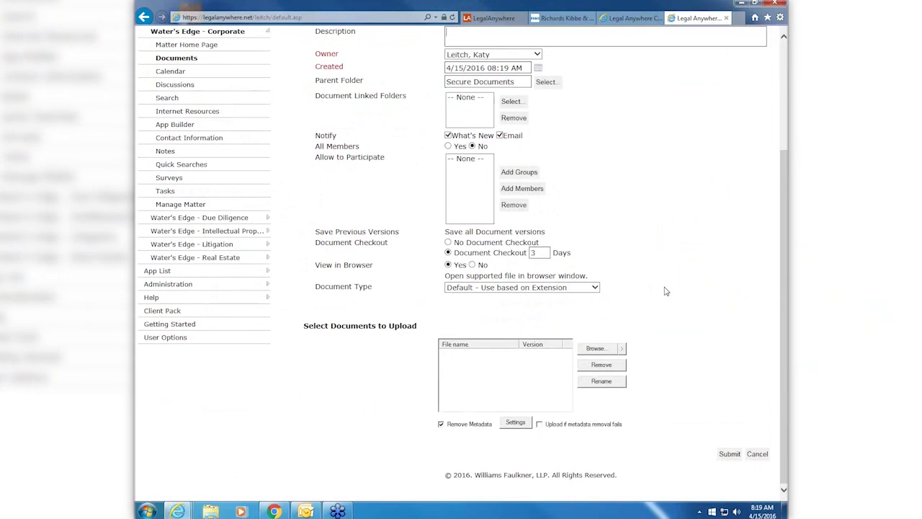
{"action": "left_click", "coordinate": [596, 350]}
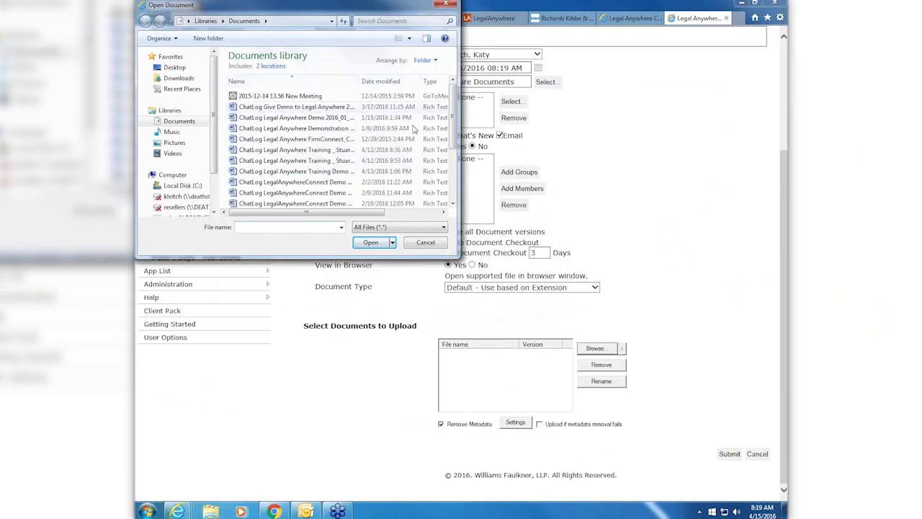
{"action": "left_click", "coordinate": [425, 243]}
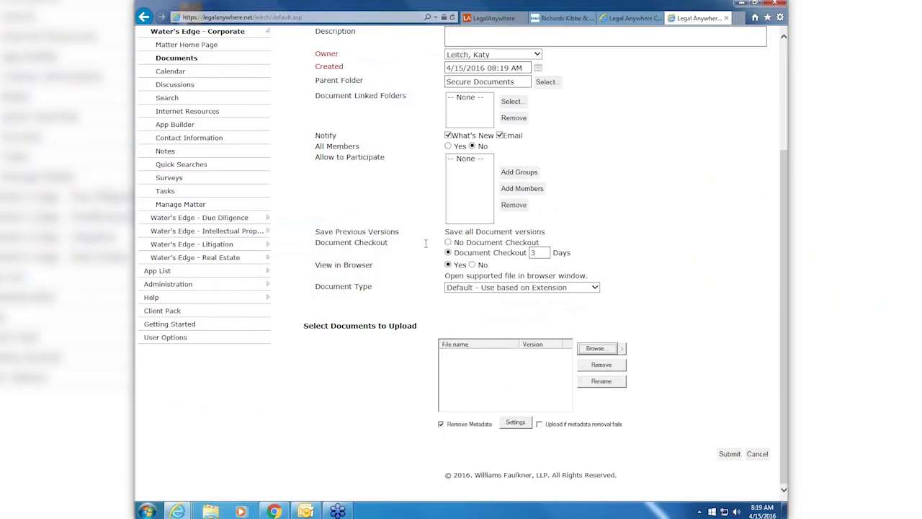
{"action": "left_click", "coordinate": [624, 349]}
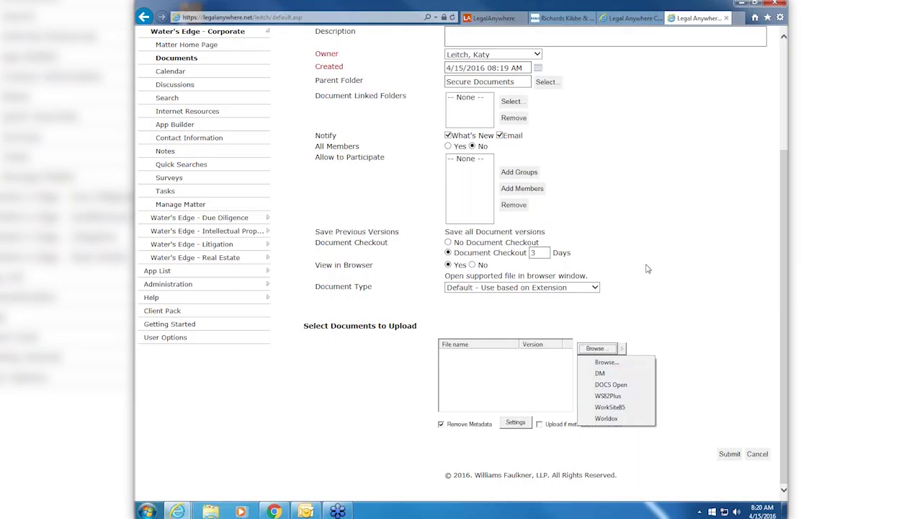
{"action": "left_click", "coordinate": [516, 424]}
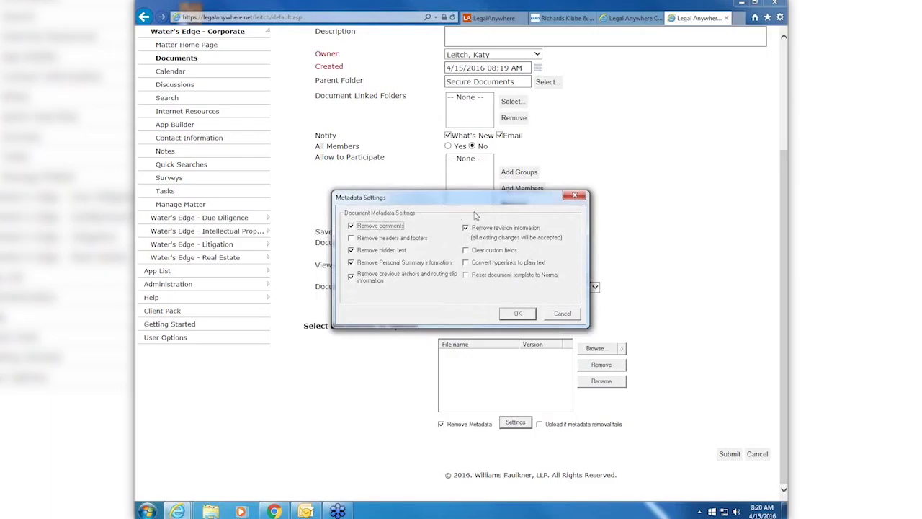
{"action": "left_click", "coordinate": [564, 313]}
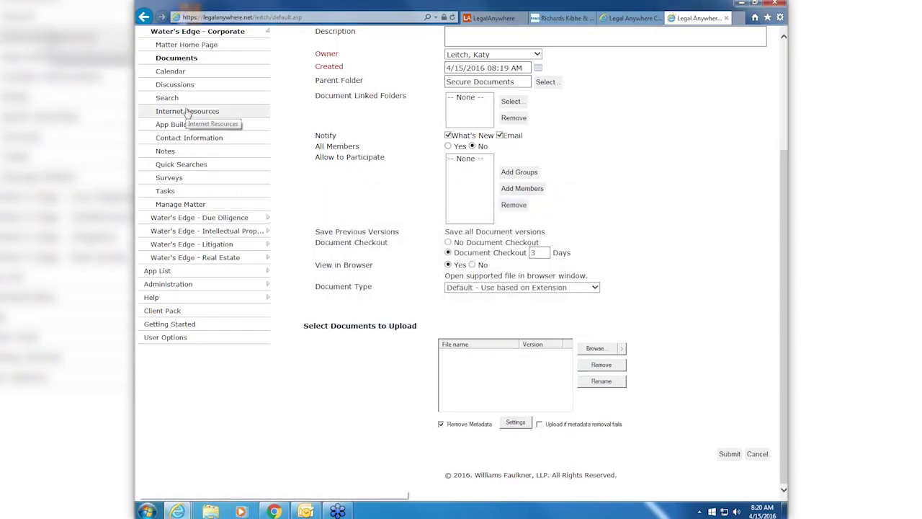
{"action": "left_click", "coordinate": [187, 110]}
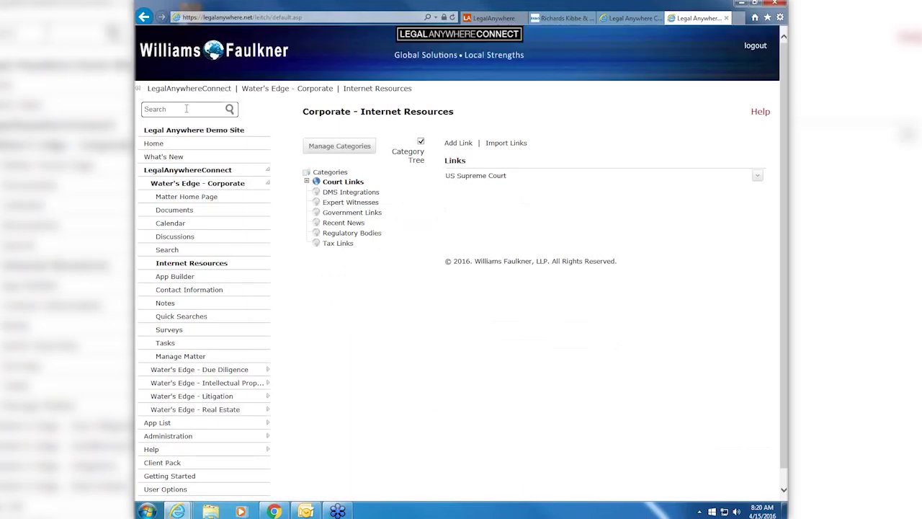
{"action": "left_click", "coordinate": [362, 195]}
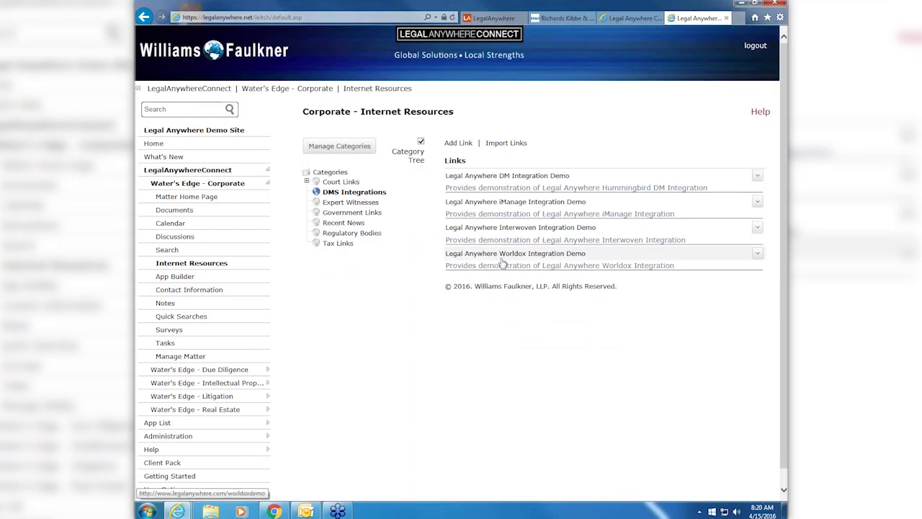
{"action": "left_click", "coordinate": [503, 262]}
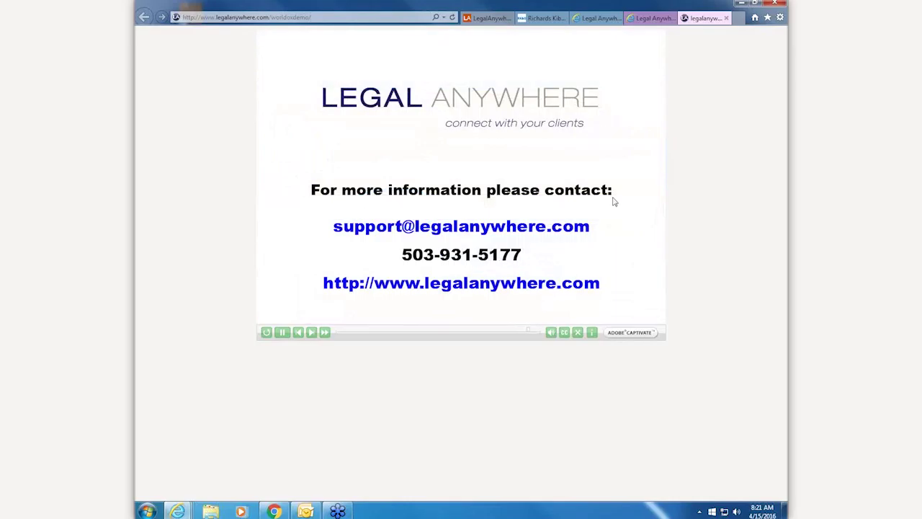
{"action": "left_click", "coordinate": [727, 19]}
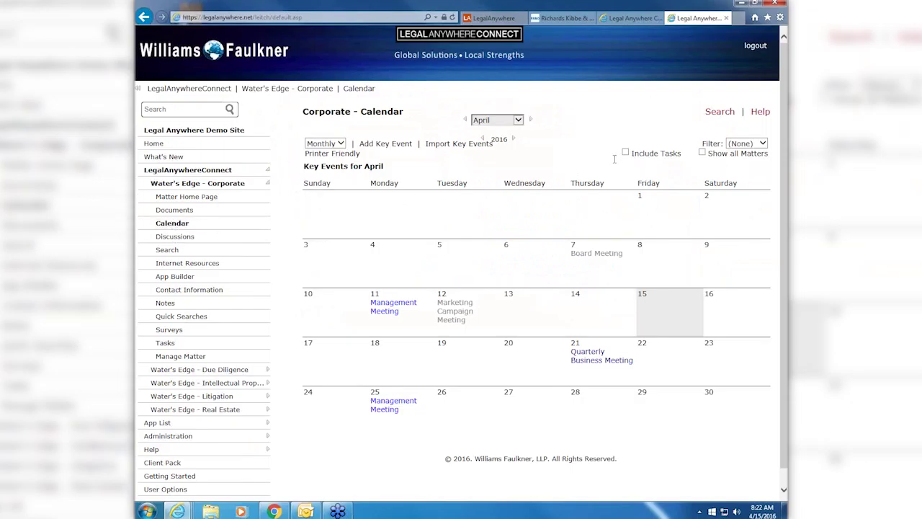
- Tick Show all Matters so the April 2016 calendar includes every matter's events
{"action": "left_click", "coordinate": [702, 153]}
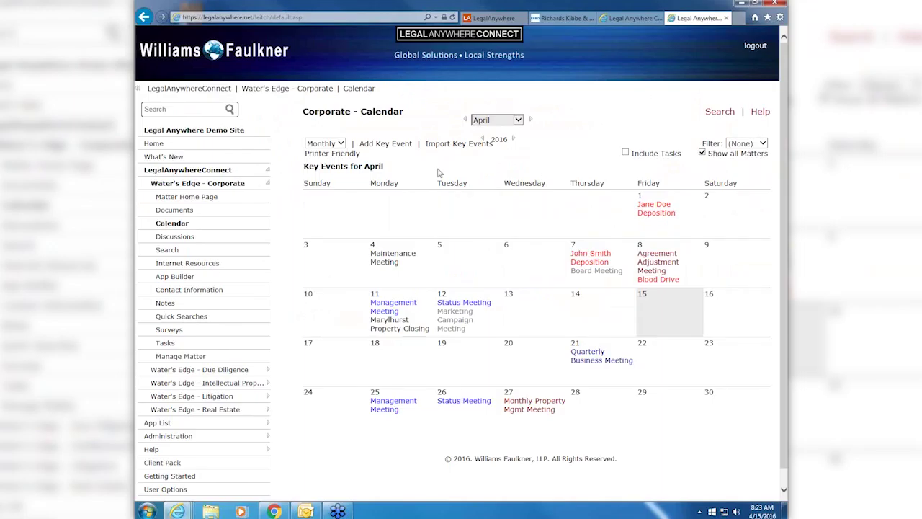
- Go to the Water's Edge - Corporate matter's Discussions page
{"action": "left_click", "coordinate": [175, 238]}
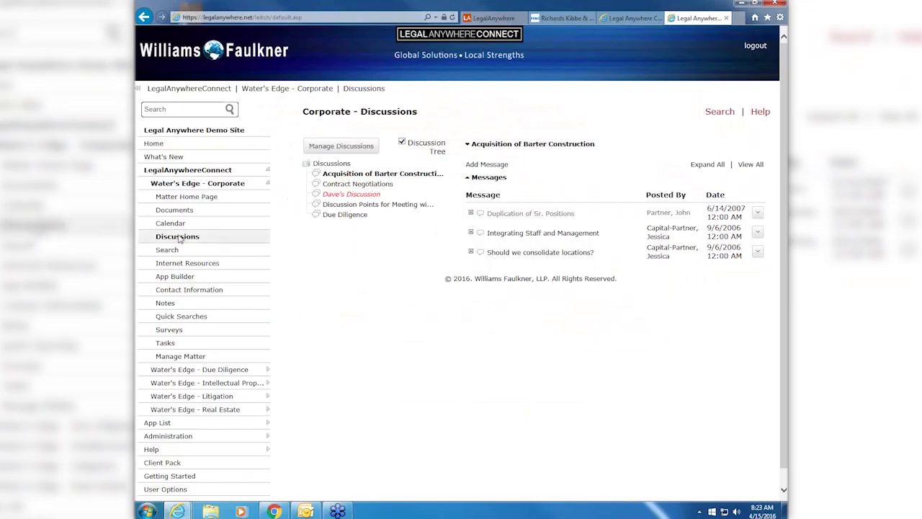
- Expand all Barter Construction threads, read every message in the View All window, then close it
{"action": "left_click", "coordinate": [710, 166]}
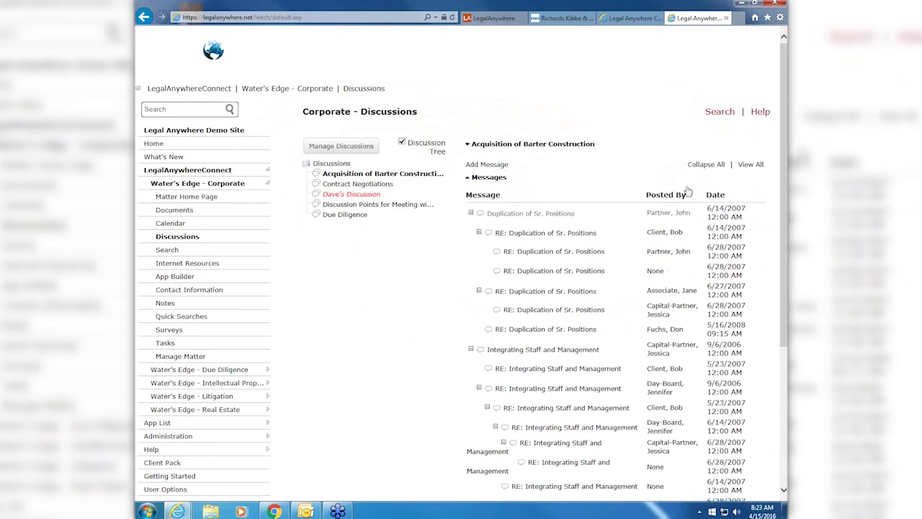
{"action": "mouse_move", "coordinate": [586, 235]}
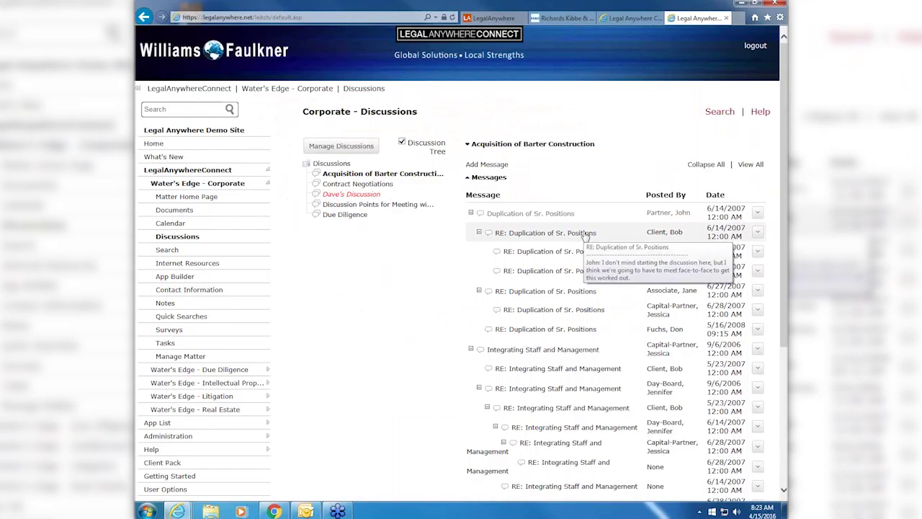
{"action": "left_click", "coordinate": [751, 165]}
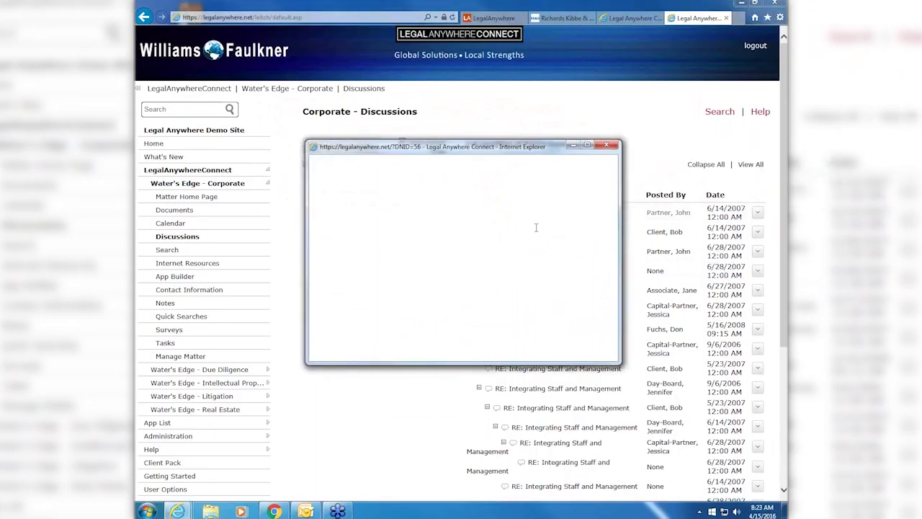
{"action": "scroll", "coordinate": [535, 228], "scroll_direction": "down", "scroll_amount": 10}
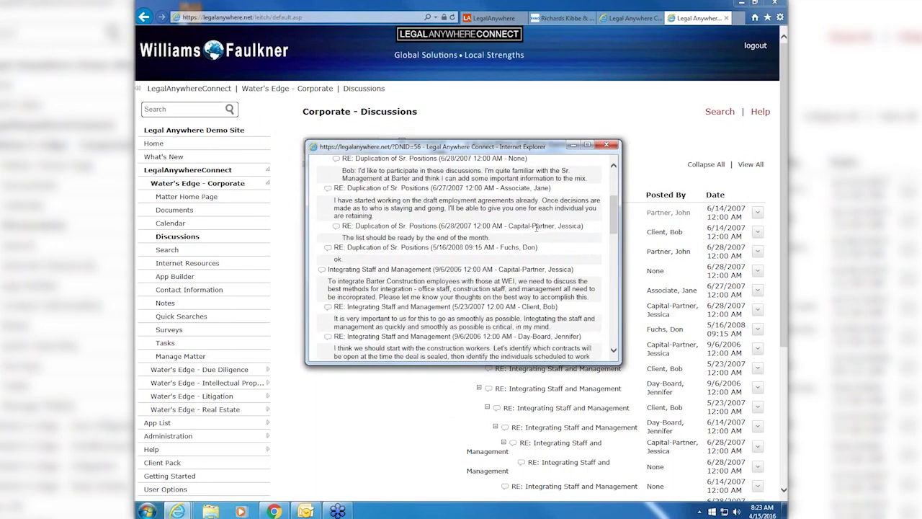
{"action": "scroll", "coordinate": [535, 227], "scroll_direction": "down", "scroll_amount": 4}
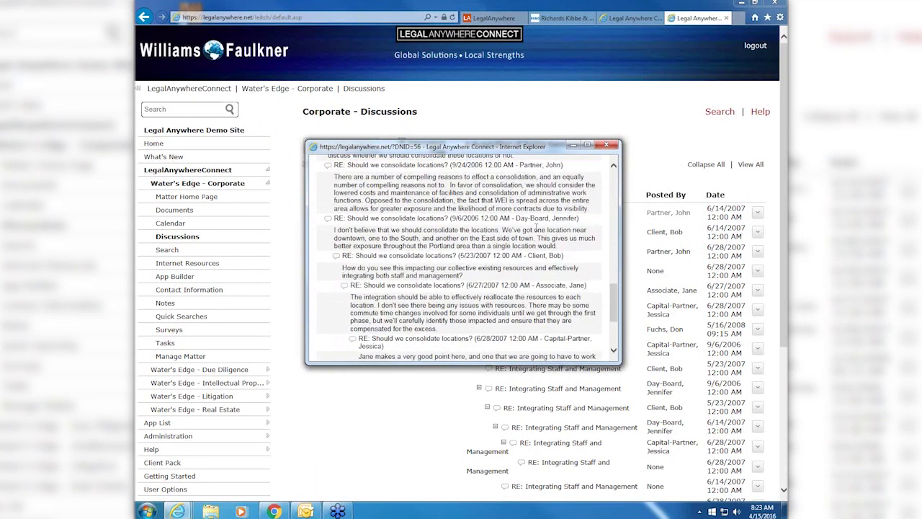
{"action": "scroll", "coordinate": [534, 228], "scroll_direction": "up", "scroll_amount": 8}
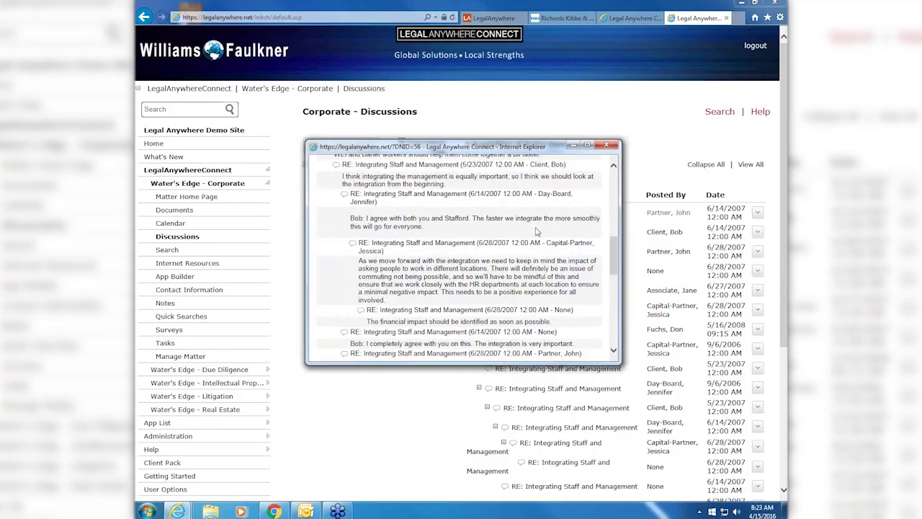
{"action": "left_click", "coordinate": [607, 146]}
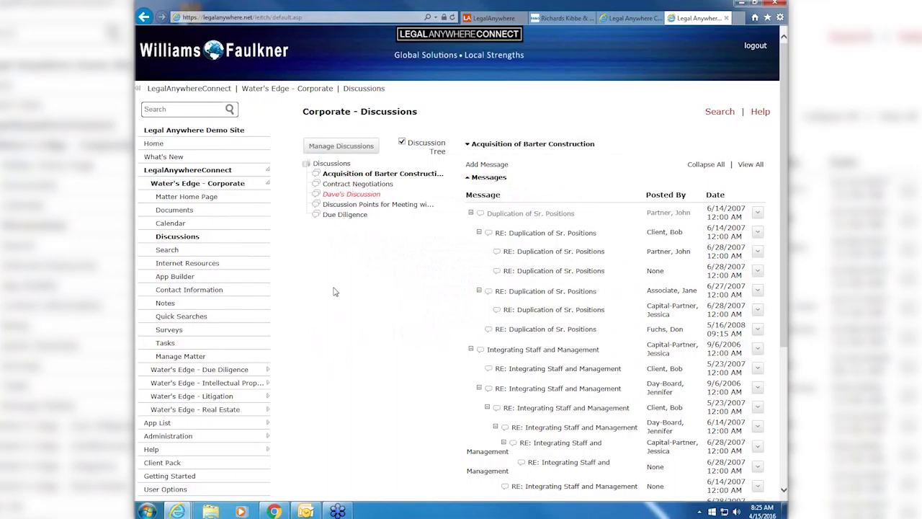
- Switch to the LegalAnywhere browser tab showing legalanywhere.com
{"action": "left_click", "coordinate": [497, 19]}
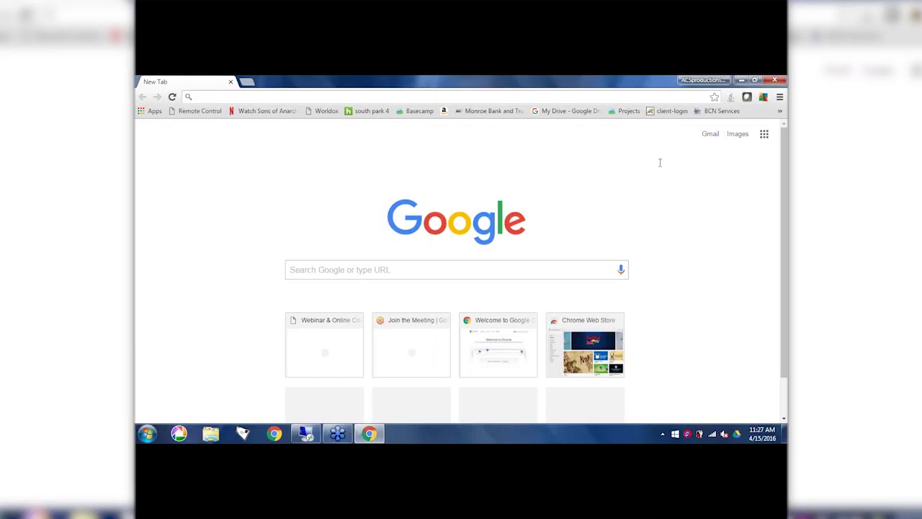
{"action": "type", "text": "www.attorneycomputersystems.com"}
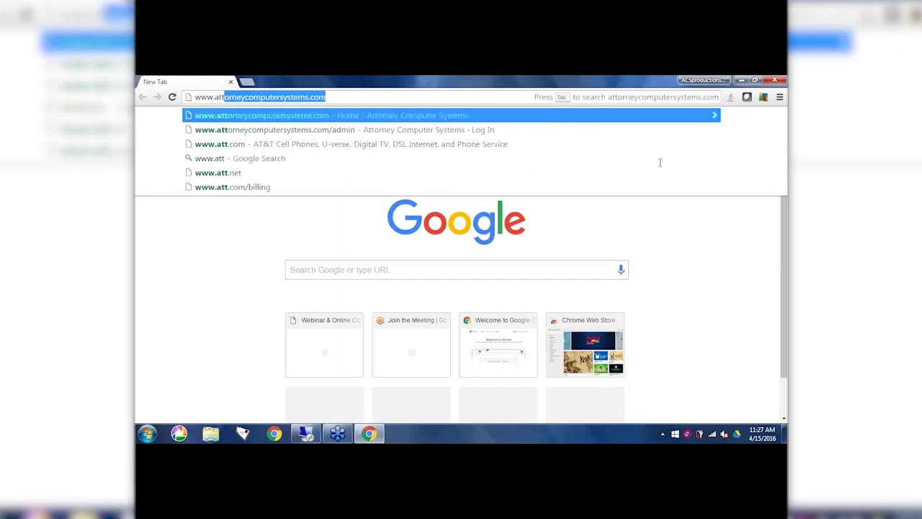
{"action": "key", "text": "Return"}
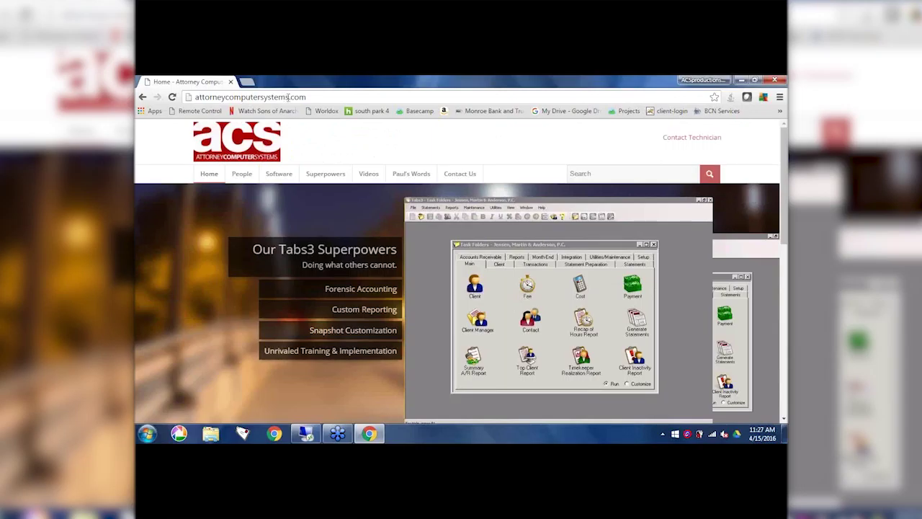
- Choose Coffeepot Webinars from the site's Videos menu
{"action": "left_click_drag", "start_coordinate": [279, 98], "coordinate": [288, 98]}
{"action": "left_click", "coordinate": [318, 98]}
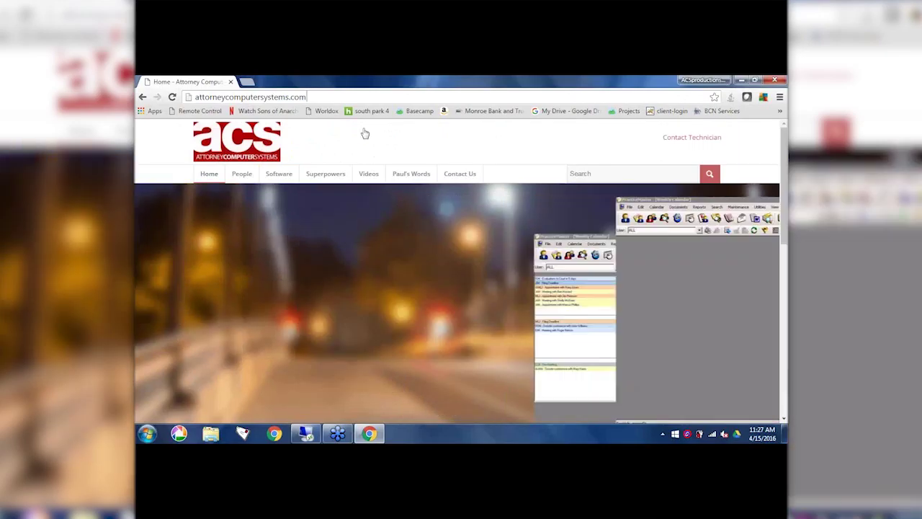
{"action": "mouse_move", "coordinate": [367, 177]}
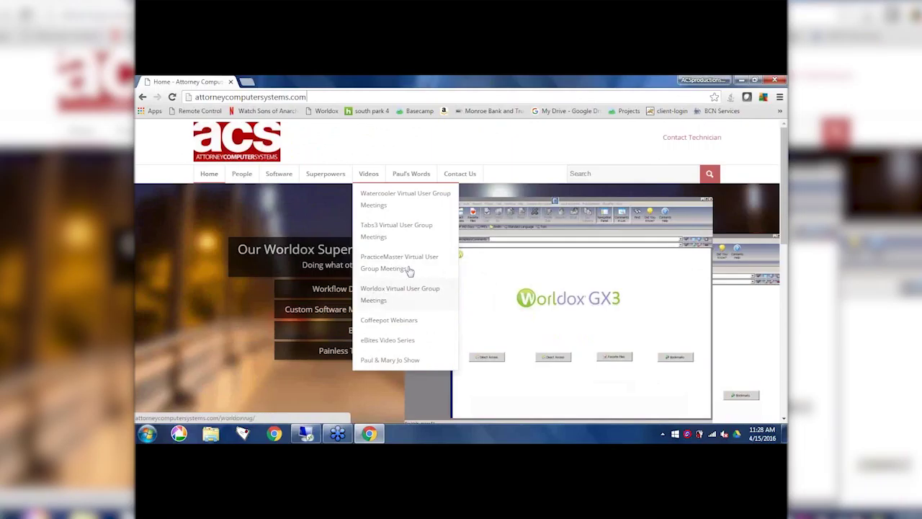
{"action": "left_click", "coordinate": [396, 328]}
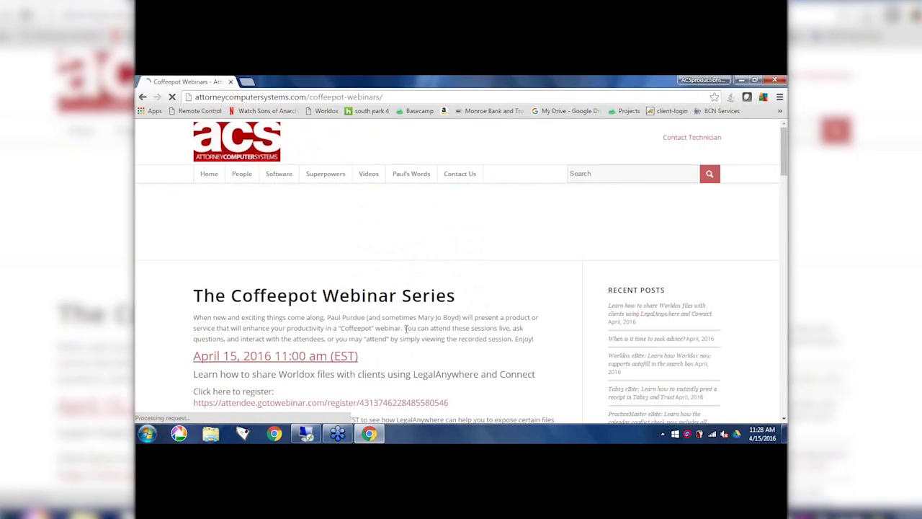
- Scroll the Coffeepot Webinars page down to the Outlook Sync Monitor video post
{"action": "scroll", "coordinate": [405, 328], "scroll_direction": "down", "scroll_amount": 3}
{"action": "scroll", "coordinate": [257, 209], "scroll_direction": "up", "scroll_amount": 2}
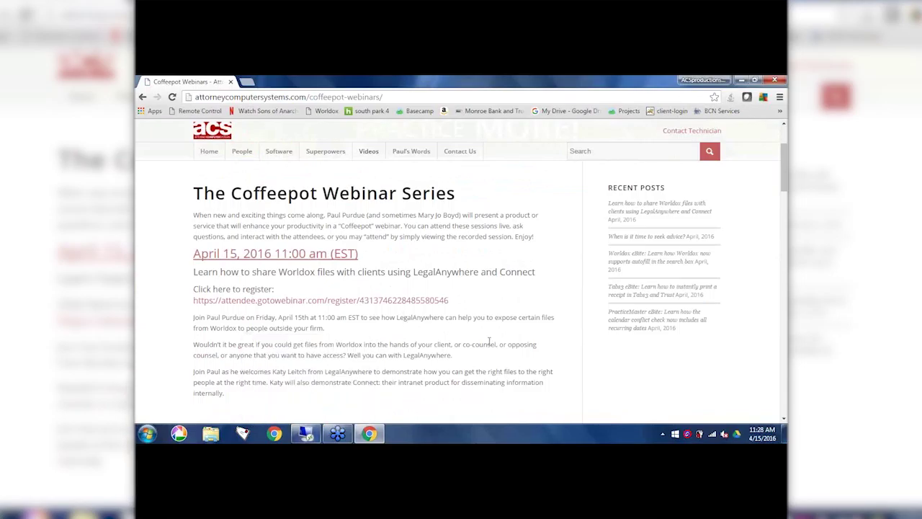
{"action": "scroll", "coordinate": [488, 341], "scroll_direction": "down", "scroll_amount": 5}
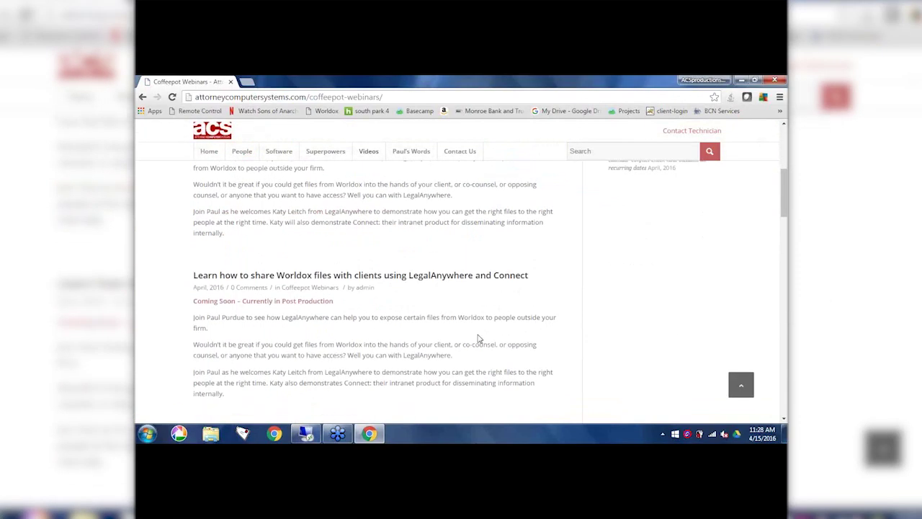
{"action": "scroll", "coordinate": [477, 338], "scroll_direction": "down", "scroll_amount": 5}
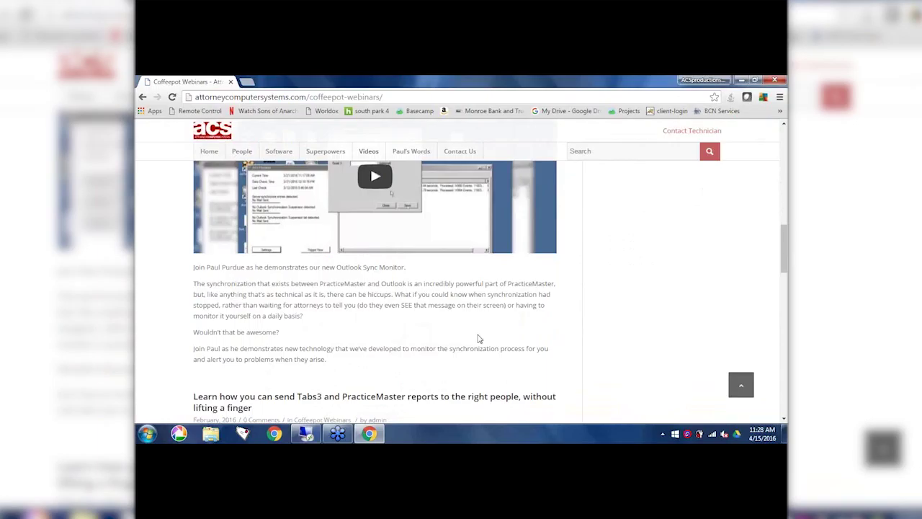
{"action": "scroll", "coordinate": [432, 334], "scroll_direction": "up", "scroll_amount": 1}
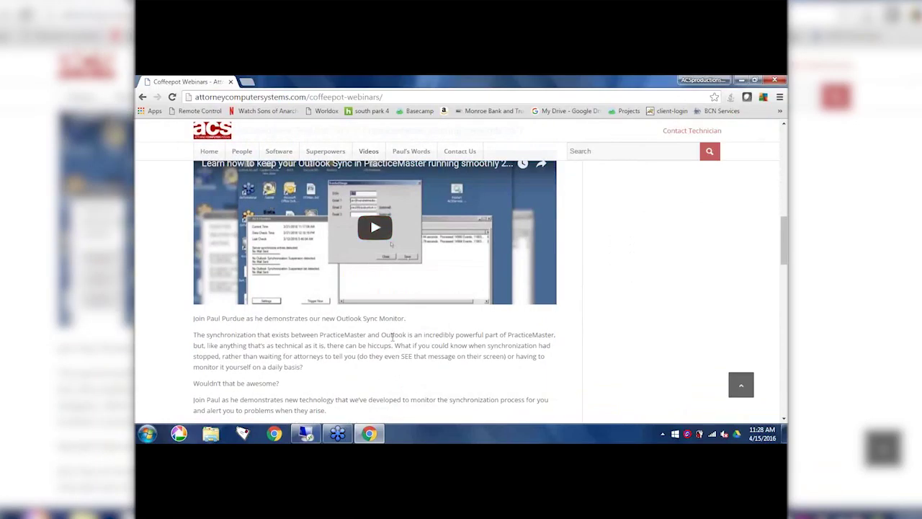